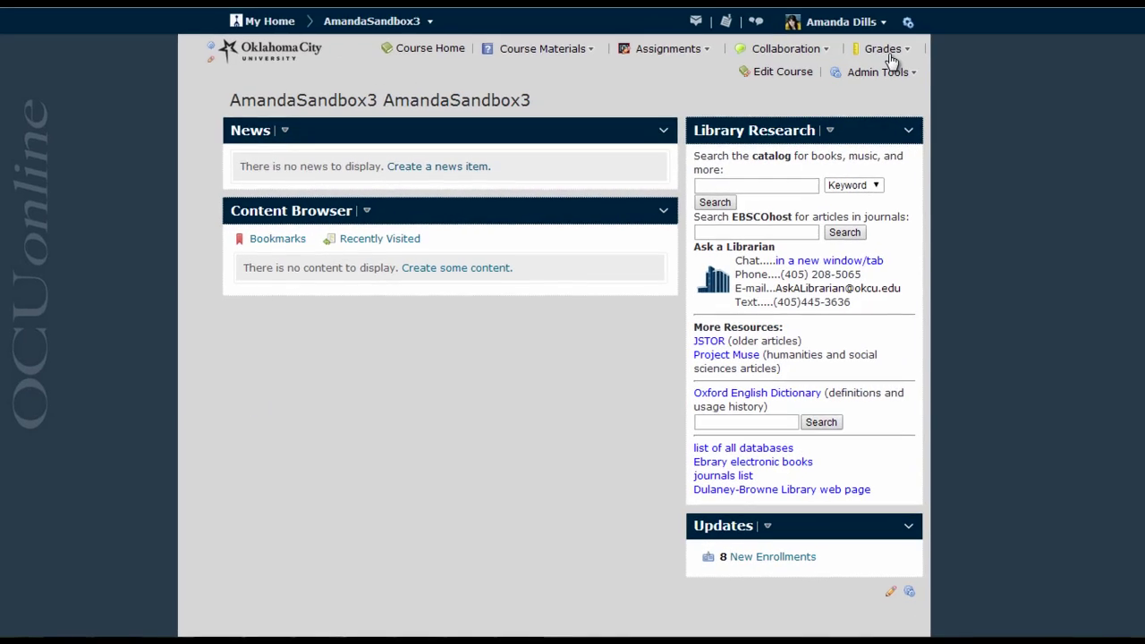
- Open the course's grade entry list through Course Administration, trying the standard view and returning to spreadsheet view
left_click(886, 49)
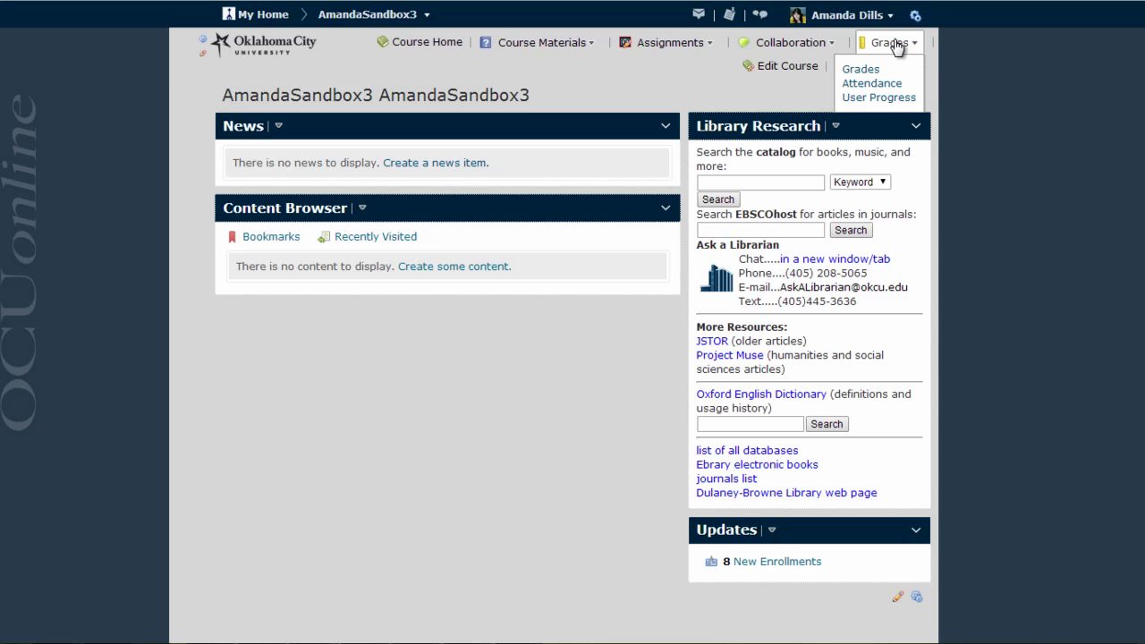
left_click(786, 68)
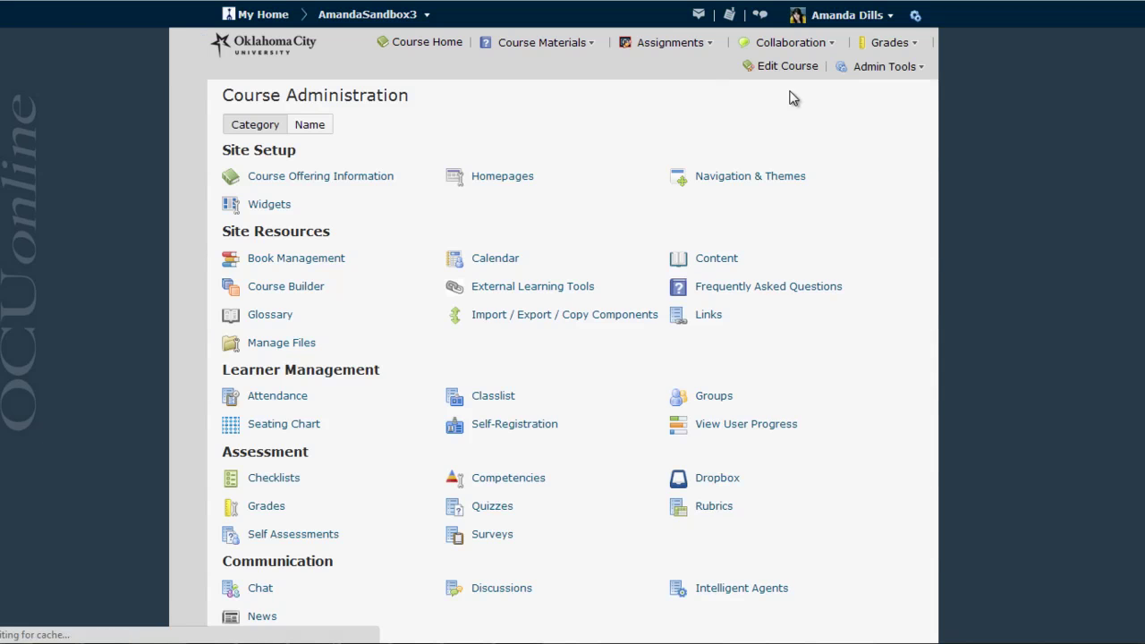
left_click(261, 507)
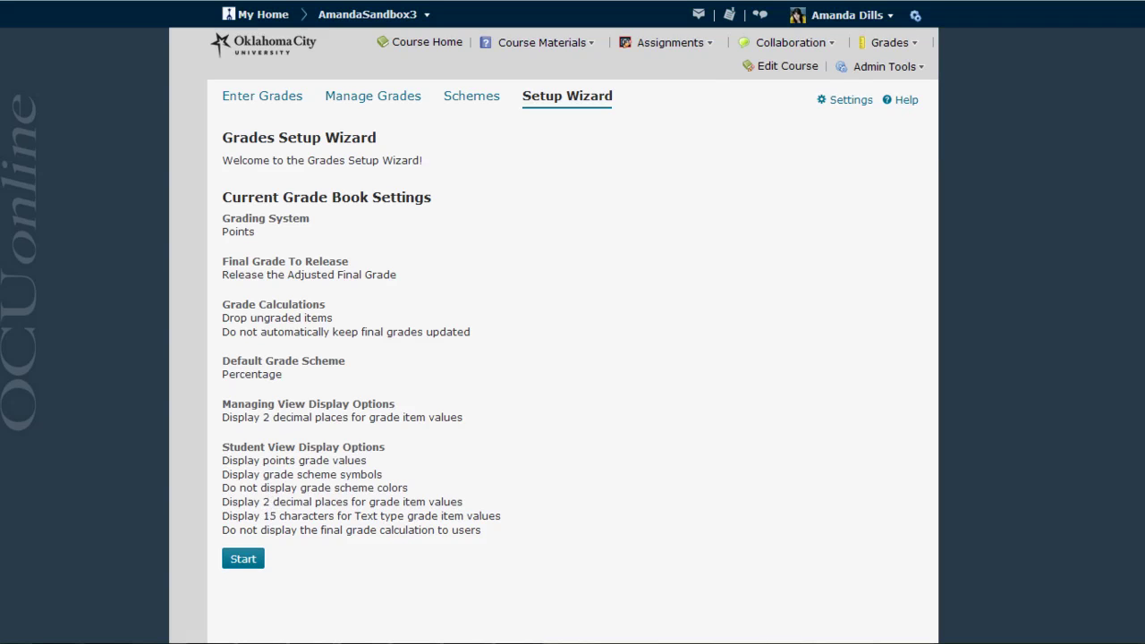
left_click(261, 98)
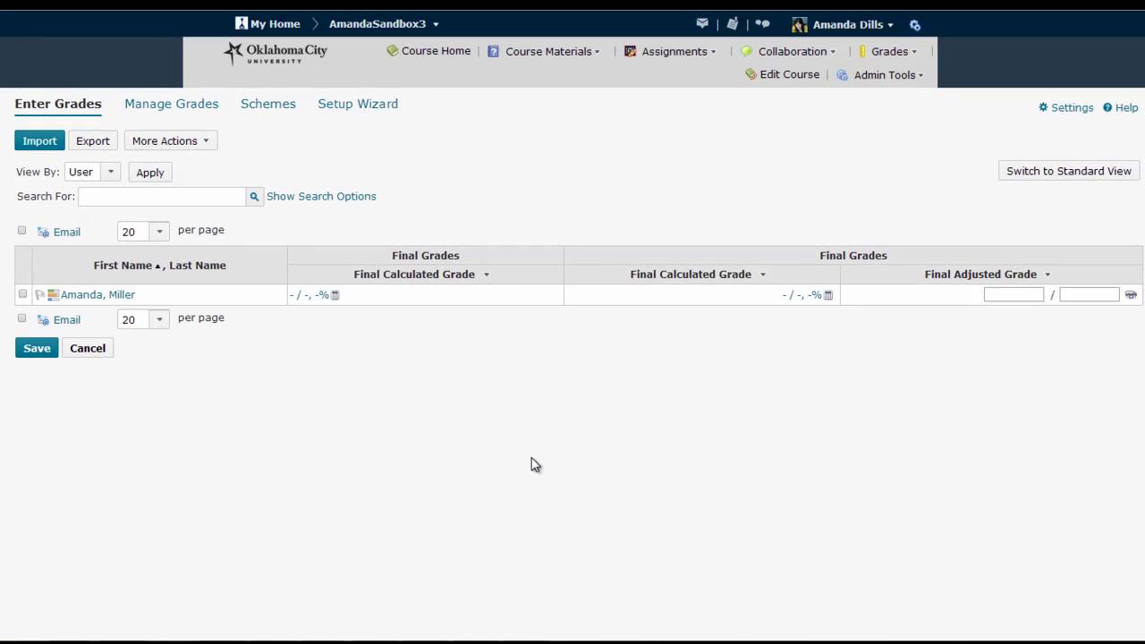
left_click(1083, 177)
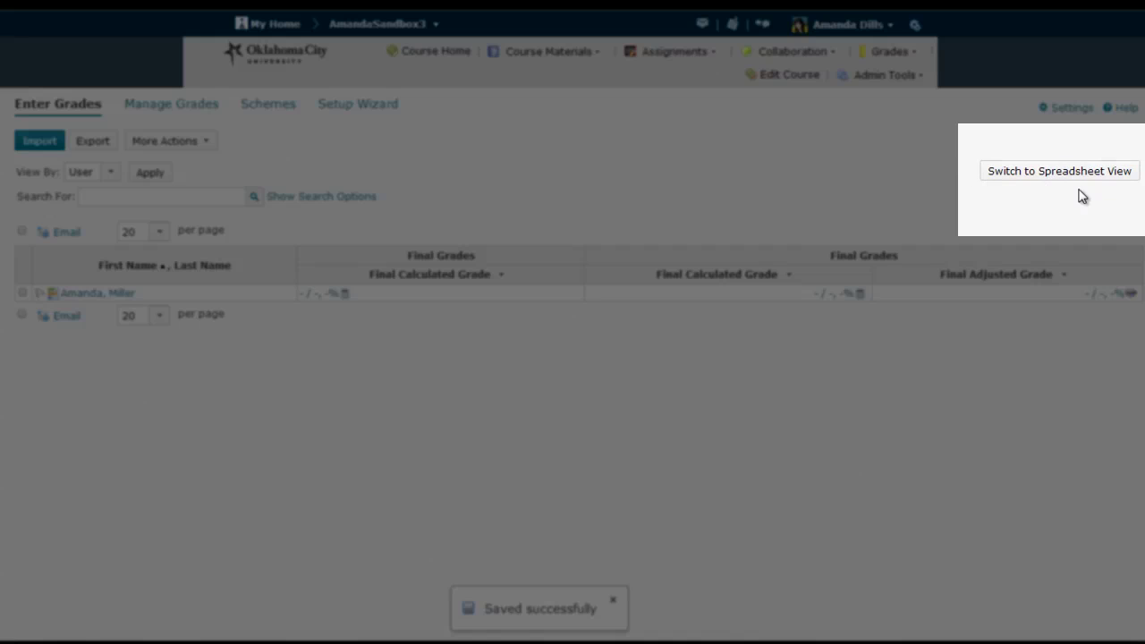
left_click(1052, 179)
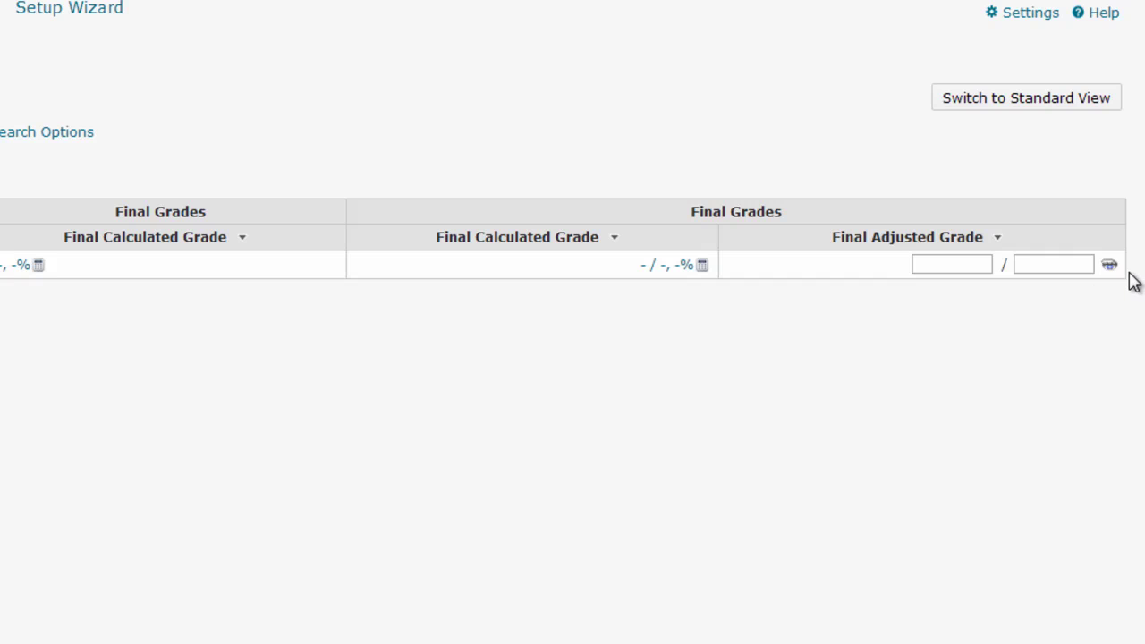
- Enter a final adjusted grade of 95 out of 100 for the student, saving it while moving to grade management
left_click(948, 265)
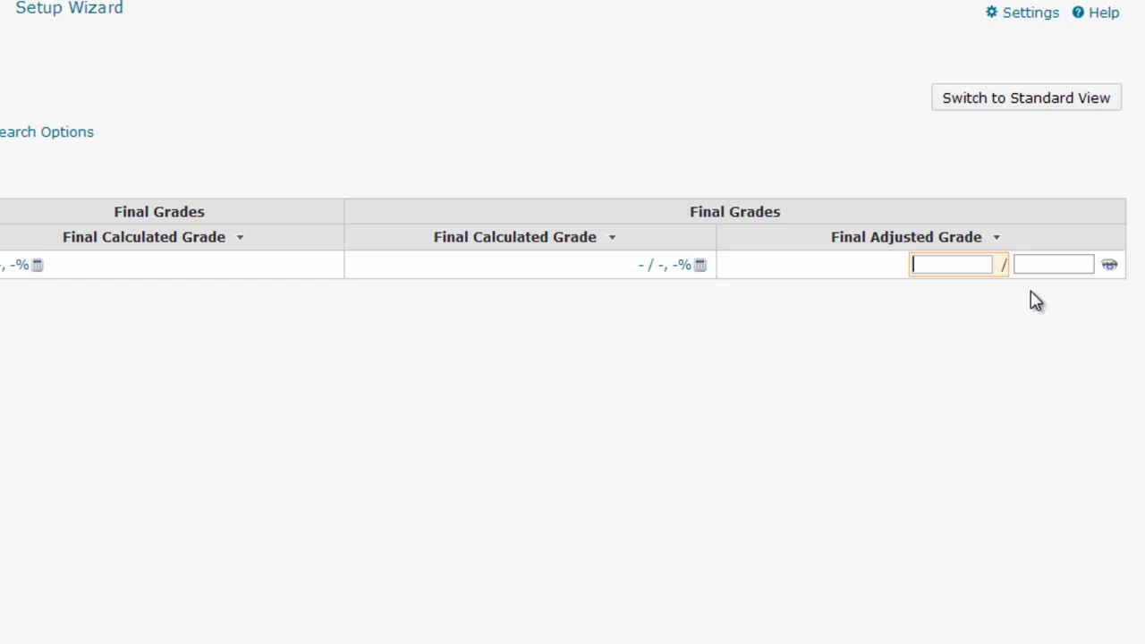
type("95")
left_click(1036, 302)
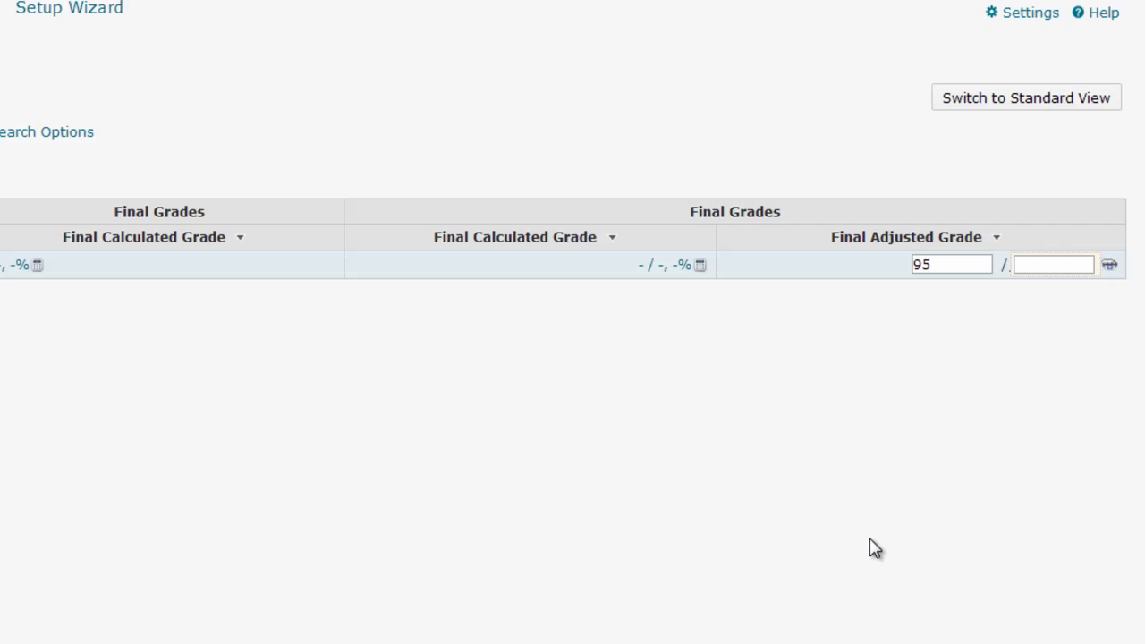
left_click(1058, 266)
type("100")
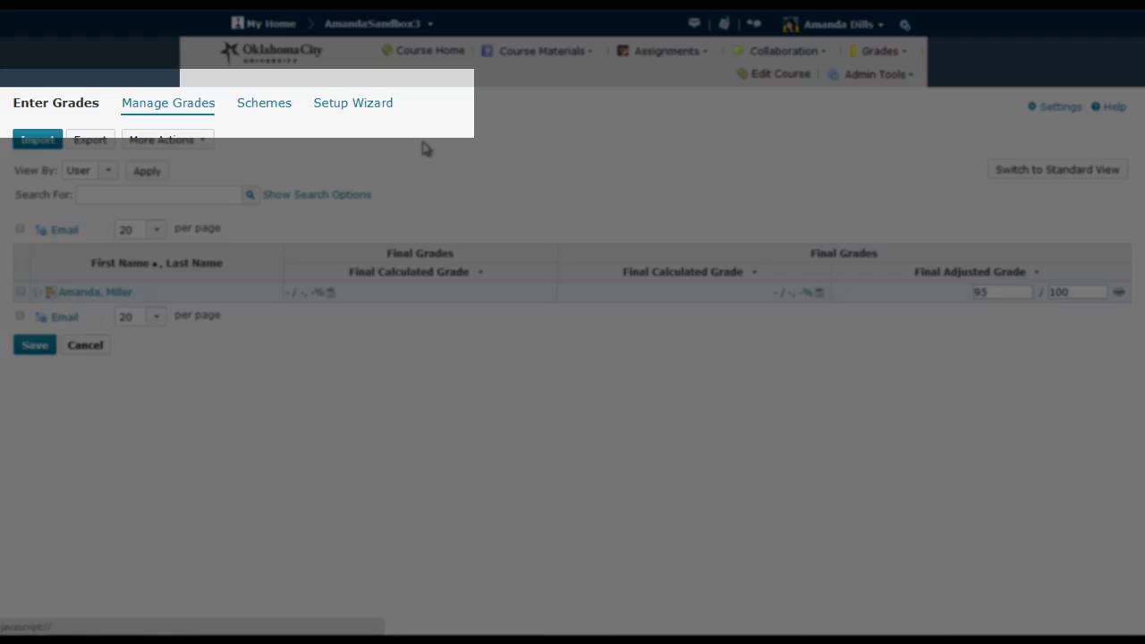
left_click(159, 105)
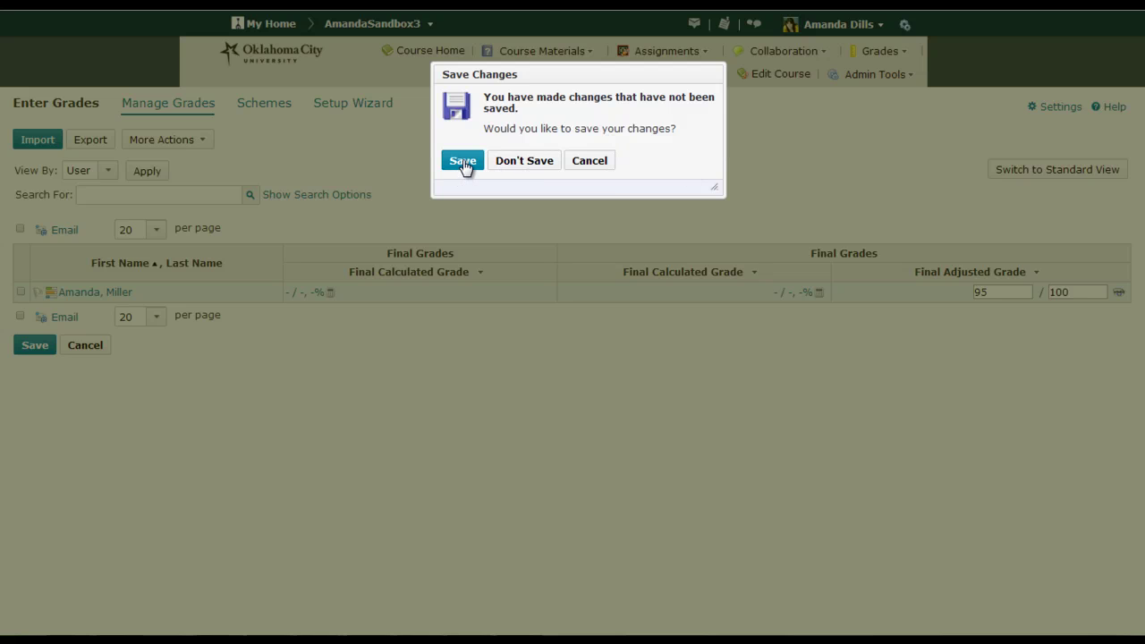
left_click(462, 162)
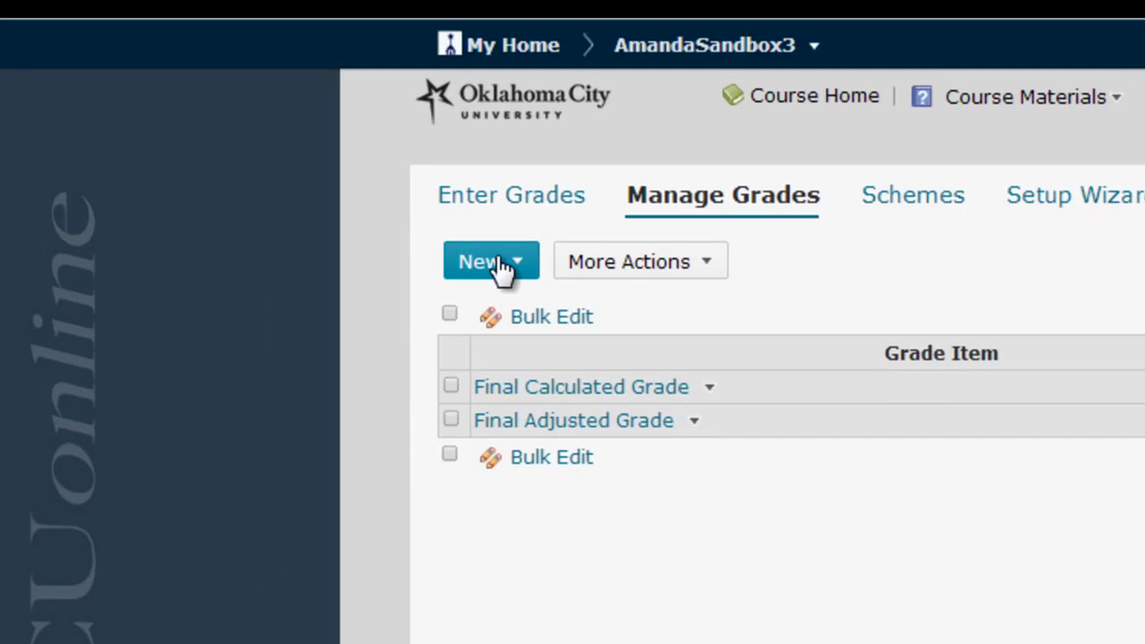
- Start a new numeric grade item named "Participation Score"
left_click(262, 139)
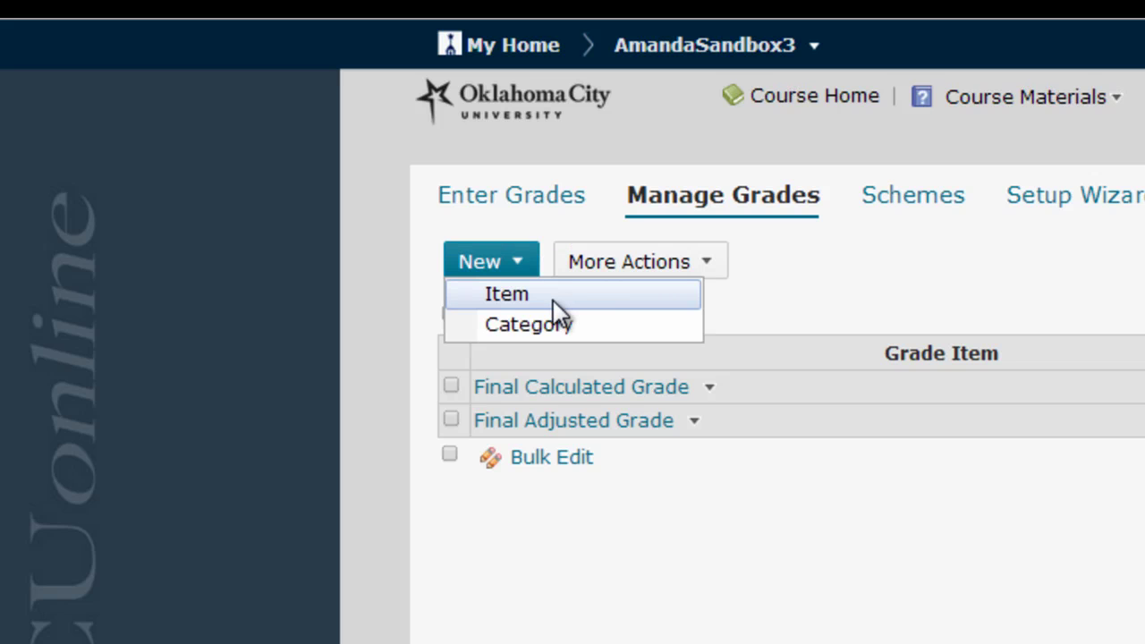
left_click(505, 296)
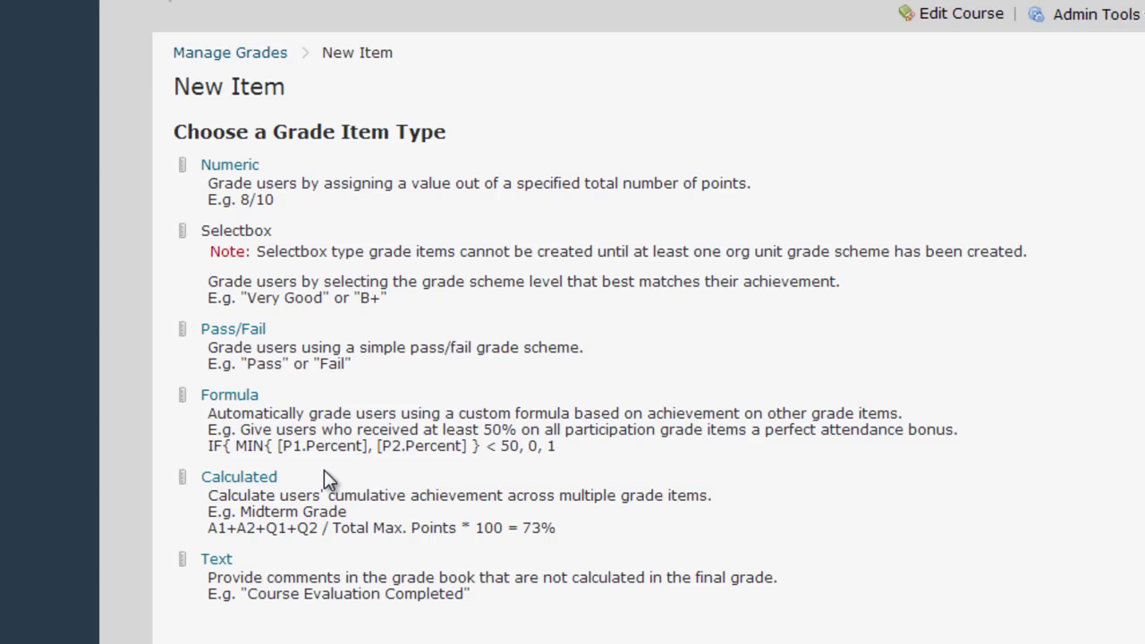
left_click(246, 169)
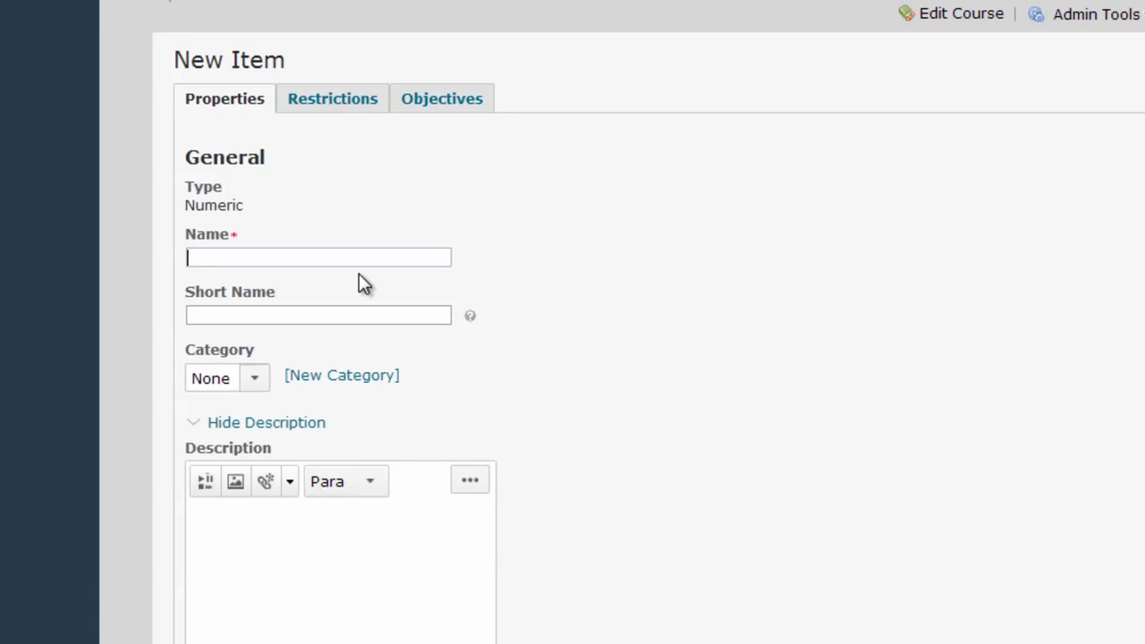
type("Participation Score")
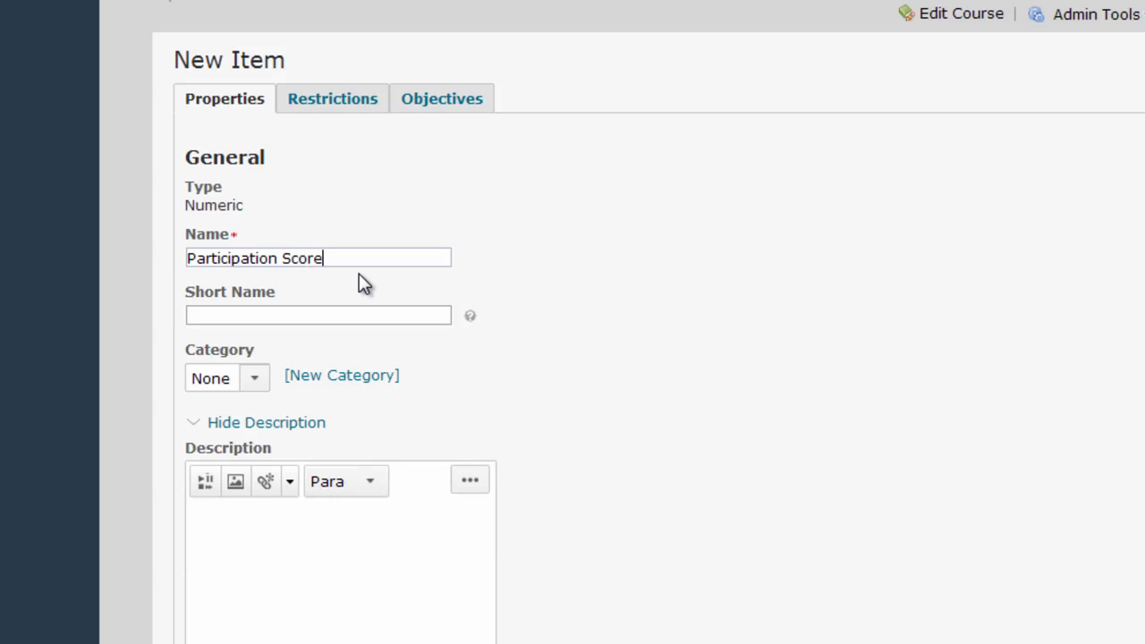
- Give the grade item a maximum of 100 points, allow scores to exceed it, and save it
scroll(686, 452, "down", 3)
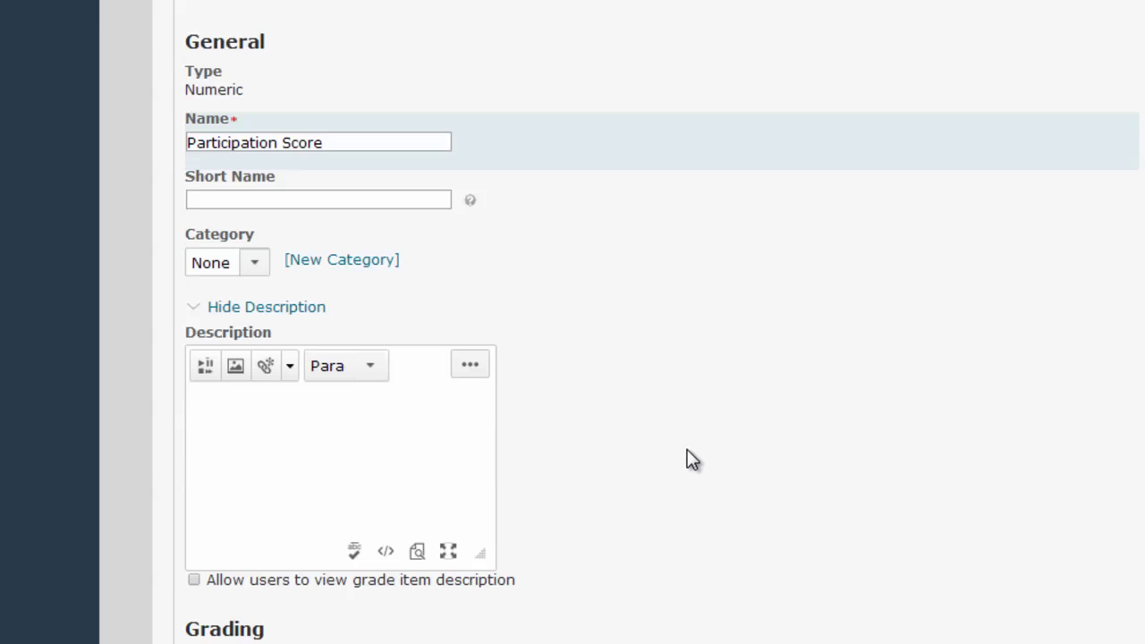
scroll(689, 450, "down", 3)
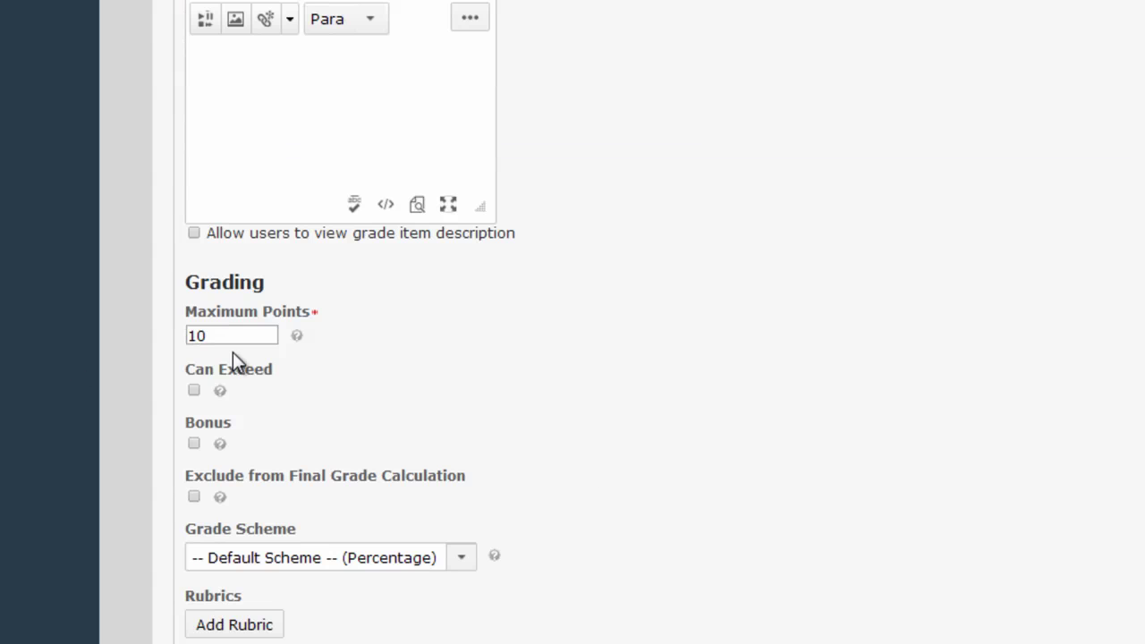
left_click_drag(242, 335, 187, 336)
type("100")
left_click(193, 390)
scroll(1025, 534, "down", 5)
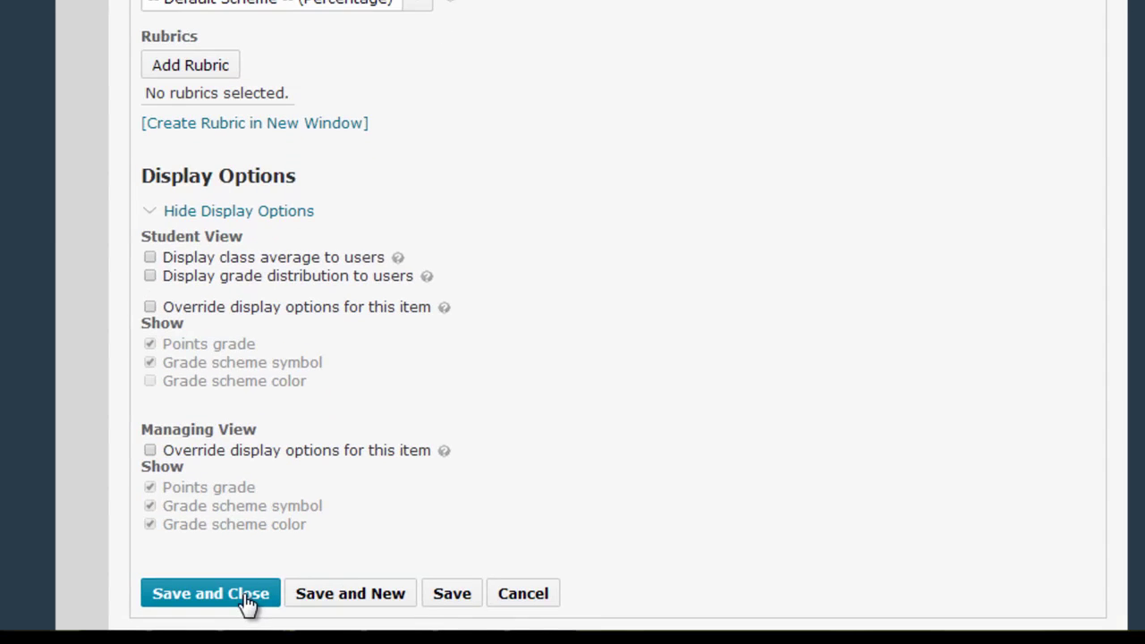
left_click(205, 128)
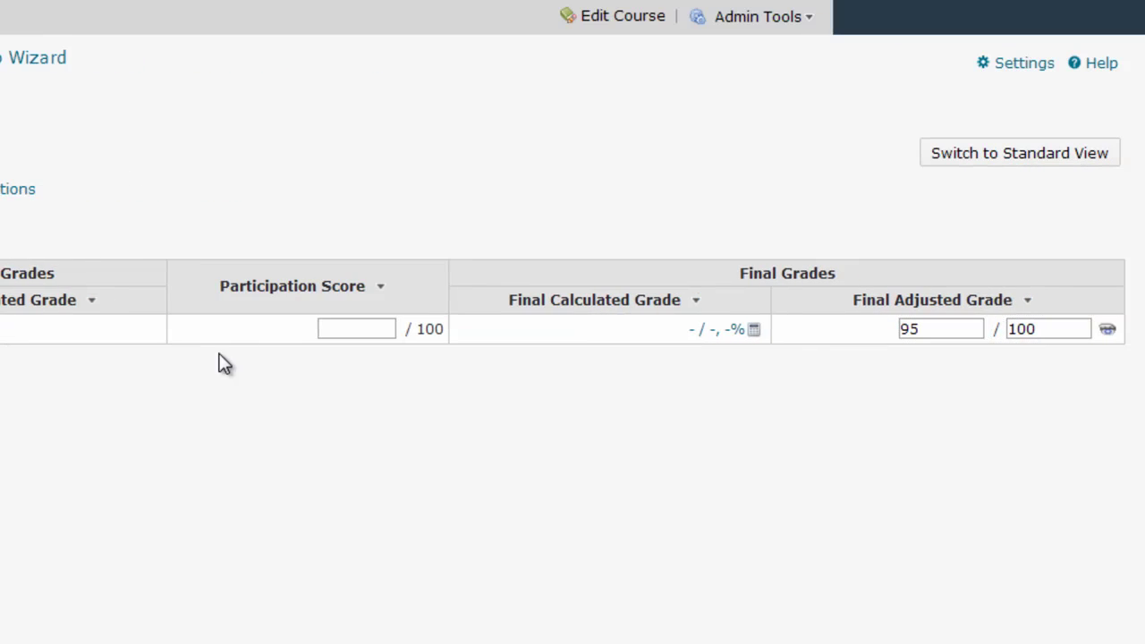
- Enter 75 as the student's Participation Score in the grade entry list
left_click(354, 328)
type("75")
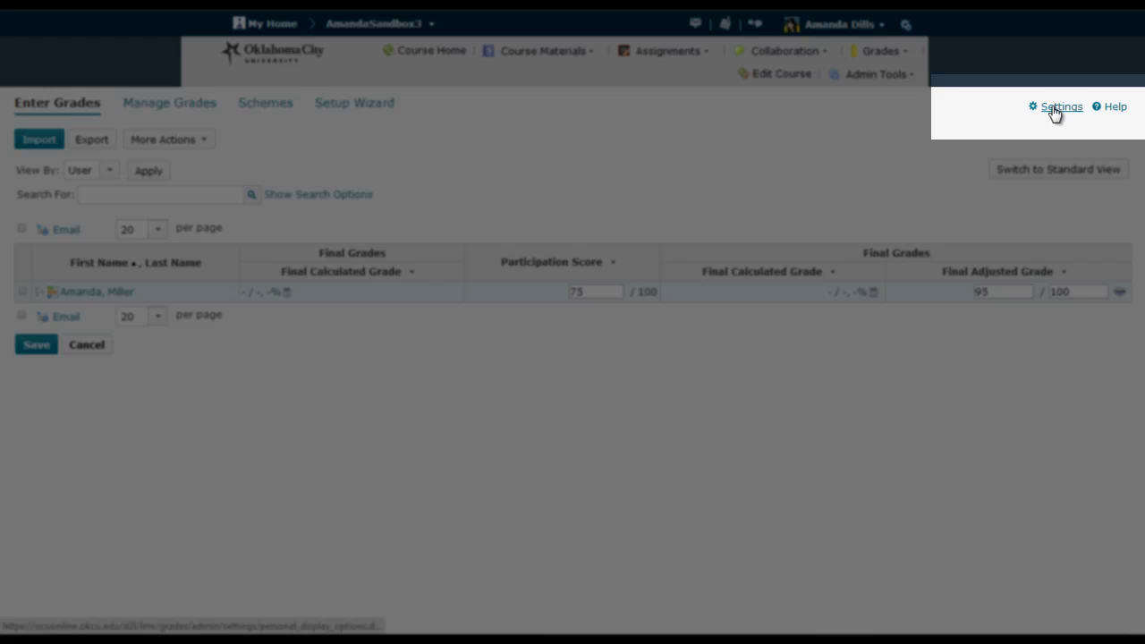
- Turn off repeating the calculated final grade at the start of the user list in the grade settings, saving while switching to the calculation options
left_click(1054, 111)
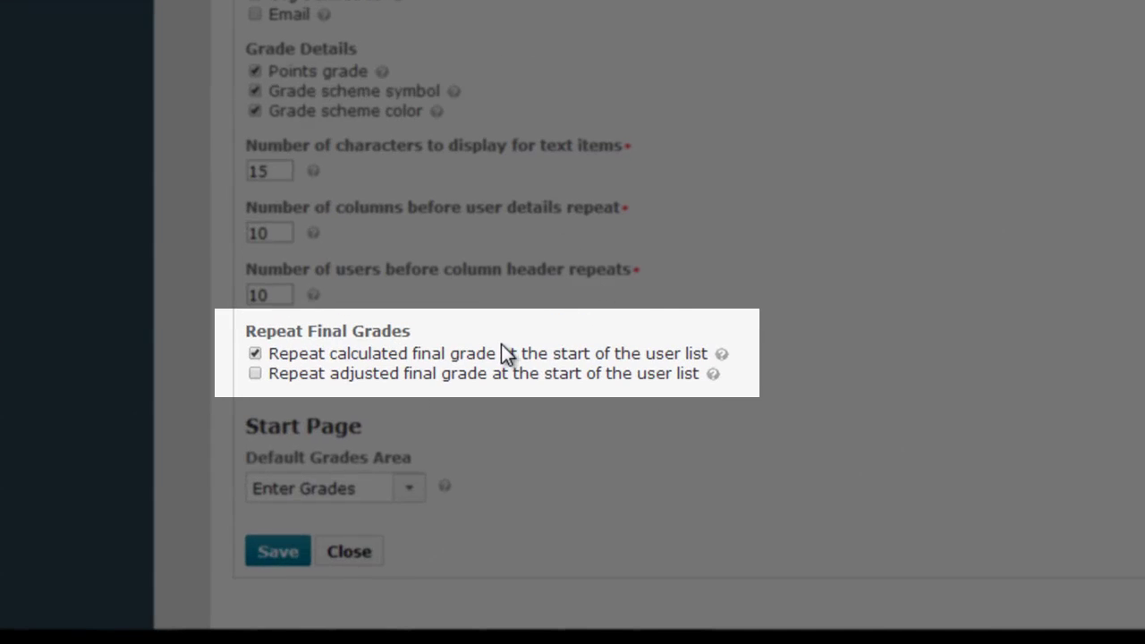
left_click(255, 354)
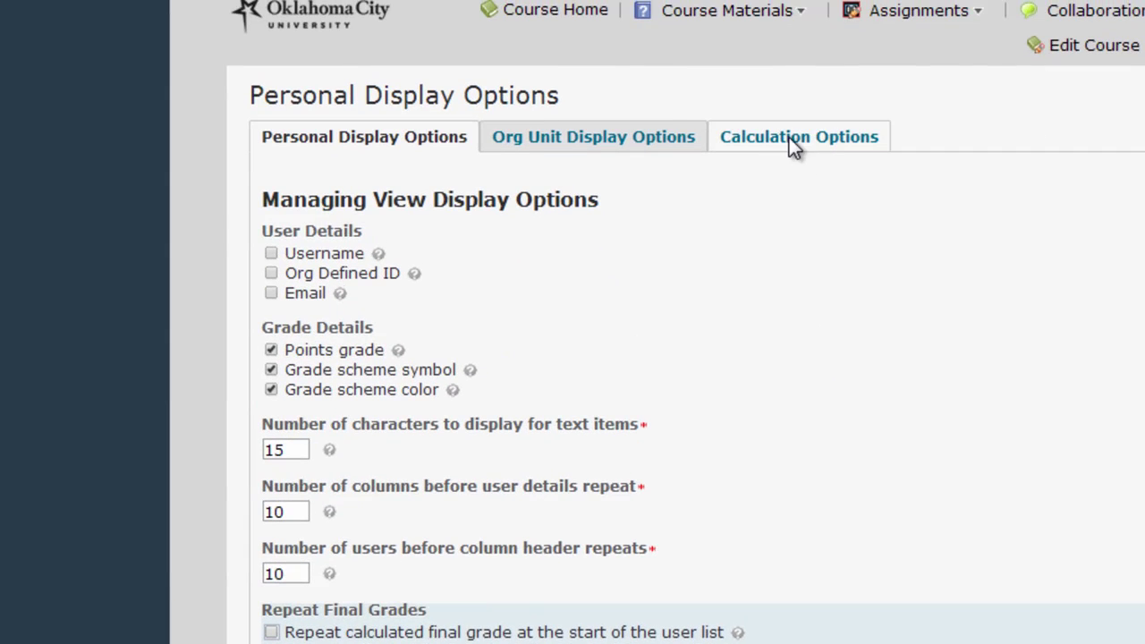
left_click(794, 148)
left_click(606, 164)
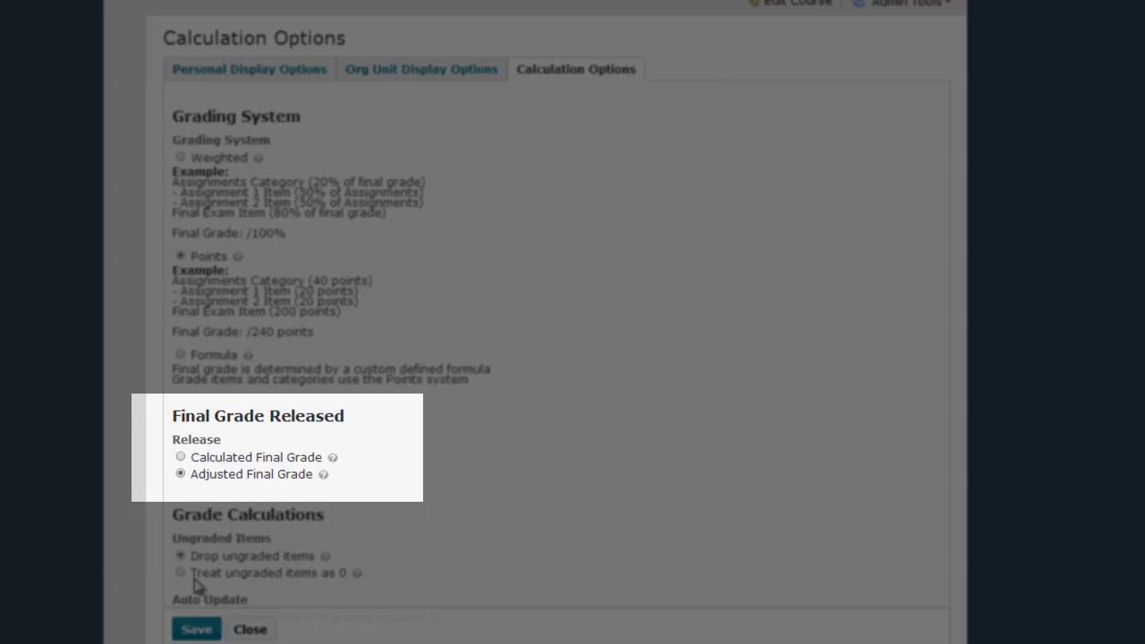
- Toggle the option to automatically keep final grades updated on, and save the calculation options
scroll(440, 509, "down", 2)
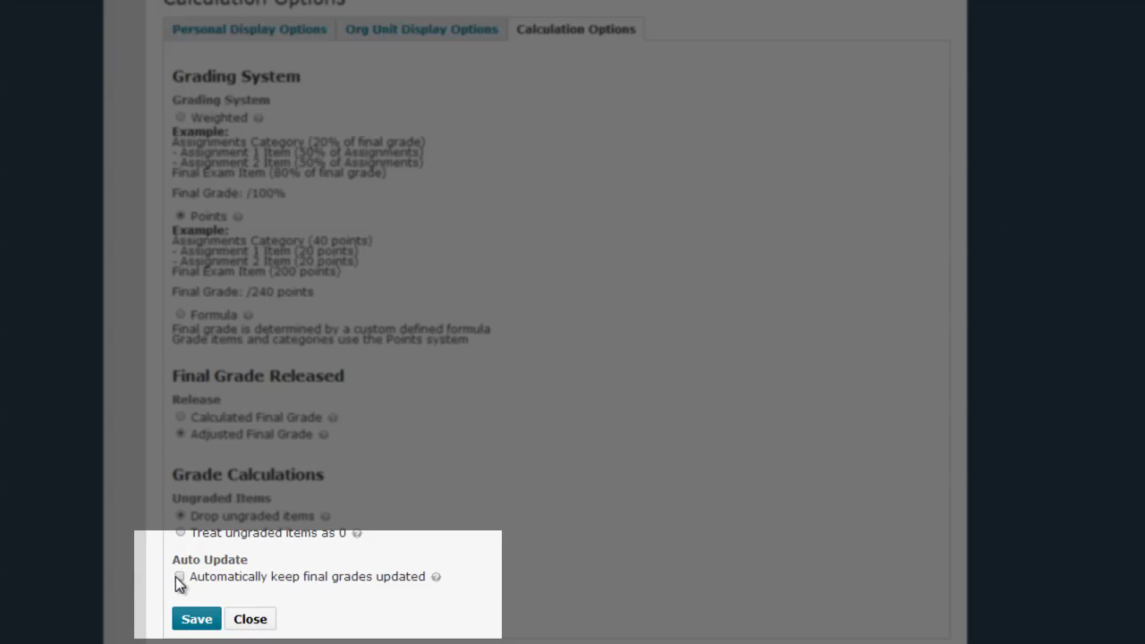
left_click(180, 576)
left_click(197, 619)
left_click(422, 88)
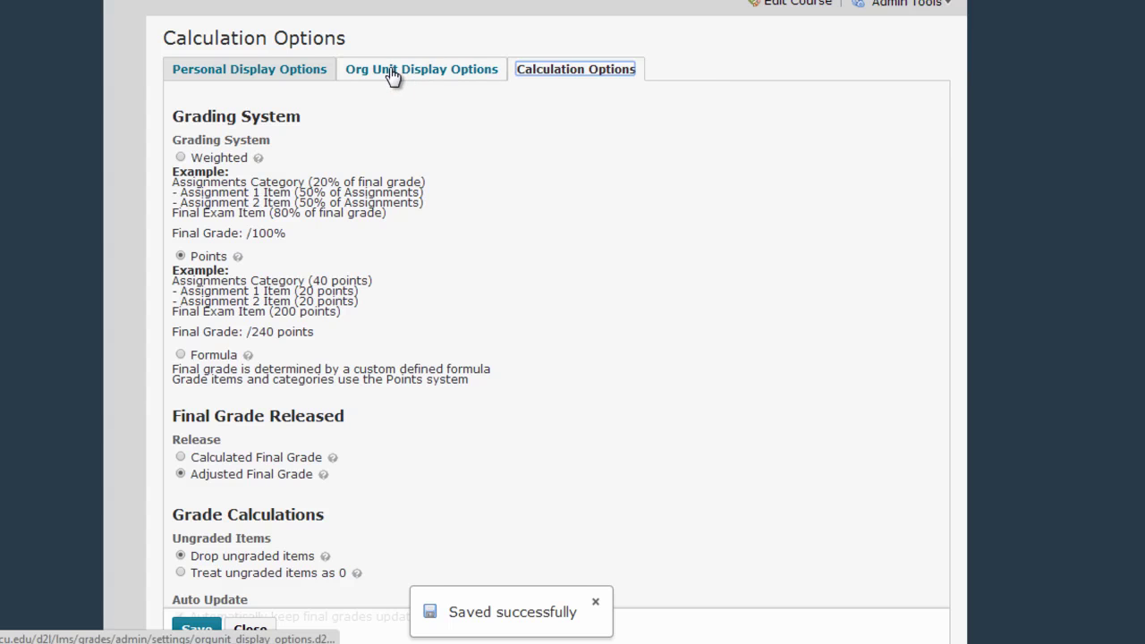
- Save the Org Unit Display Options and close the grade settings
left_click(392, 73)
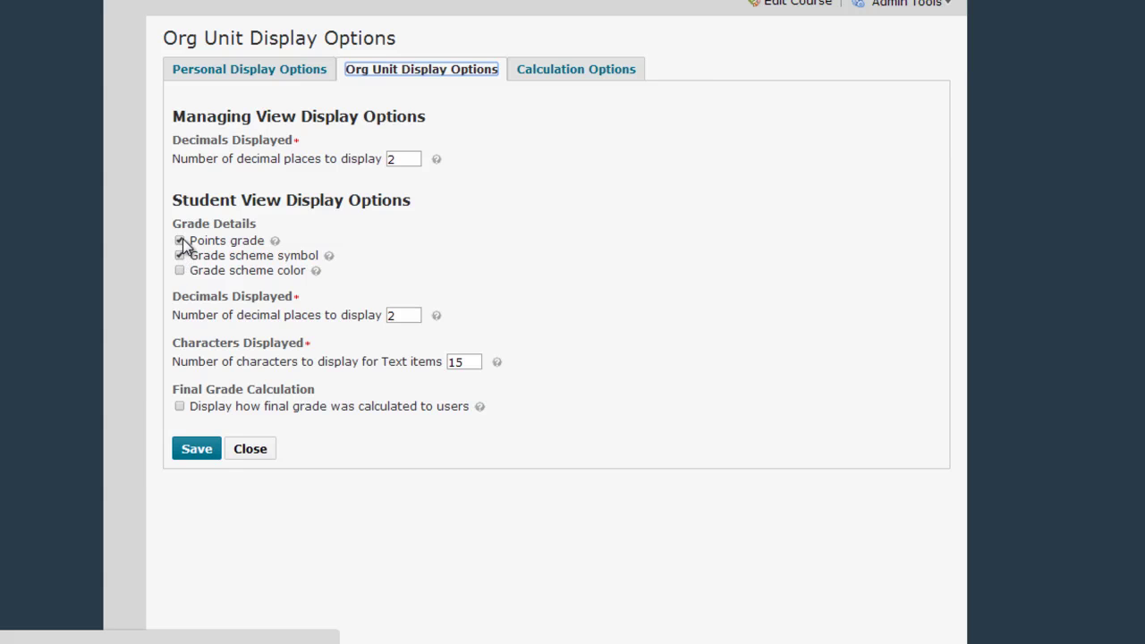
left_click(203, 457)
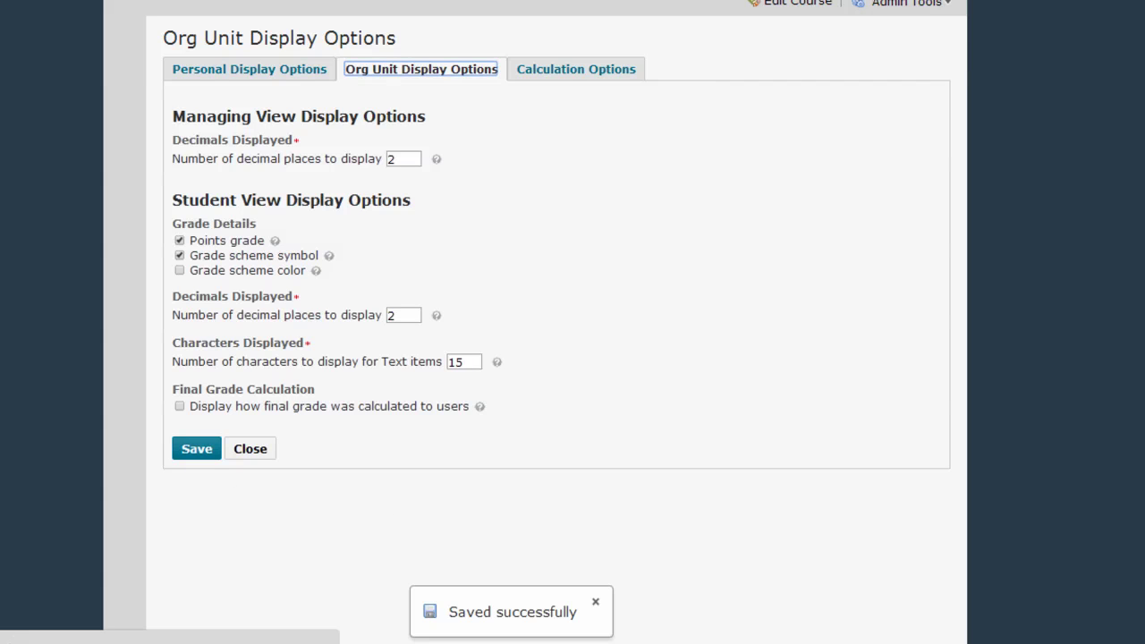
left_click(272, 450)
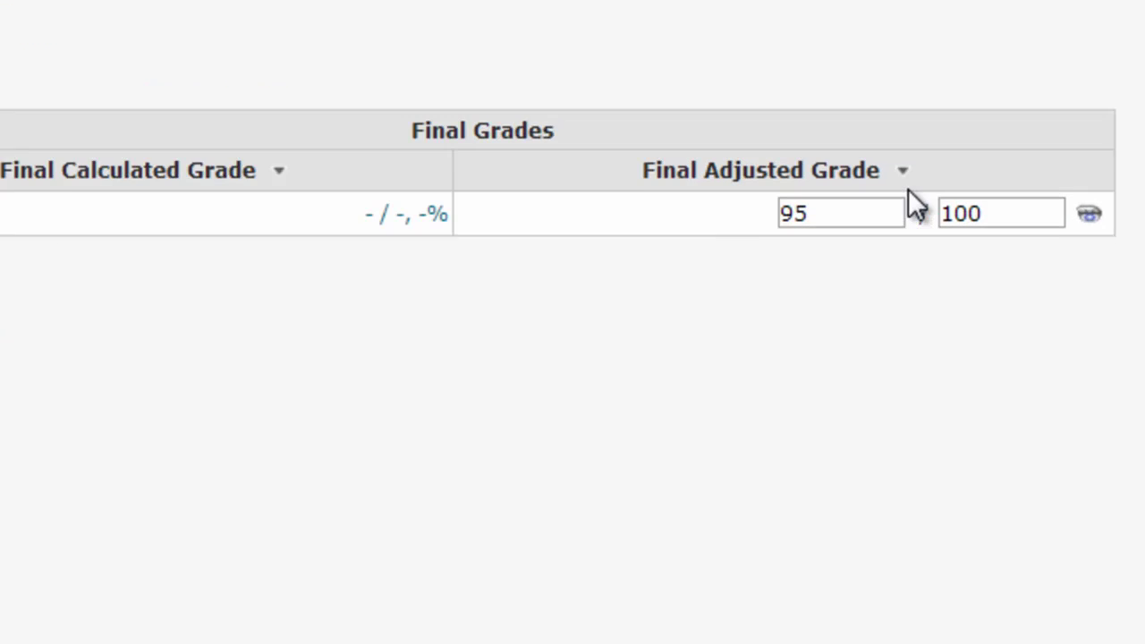
- Release the final adjusted grade to all users from its Grade All page and save the final grades
left_click(898, 163)
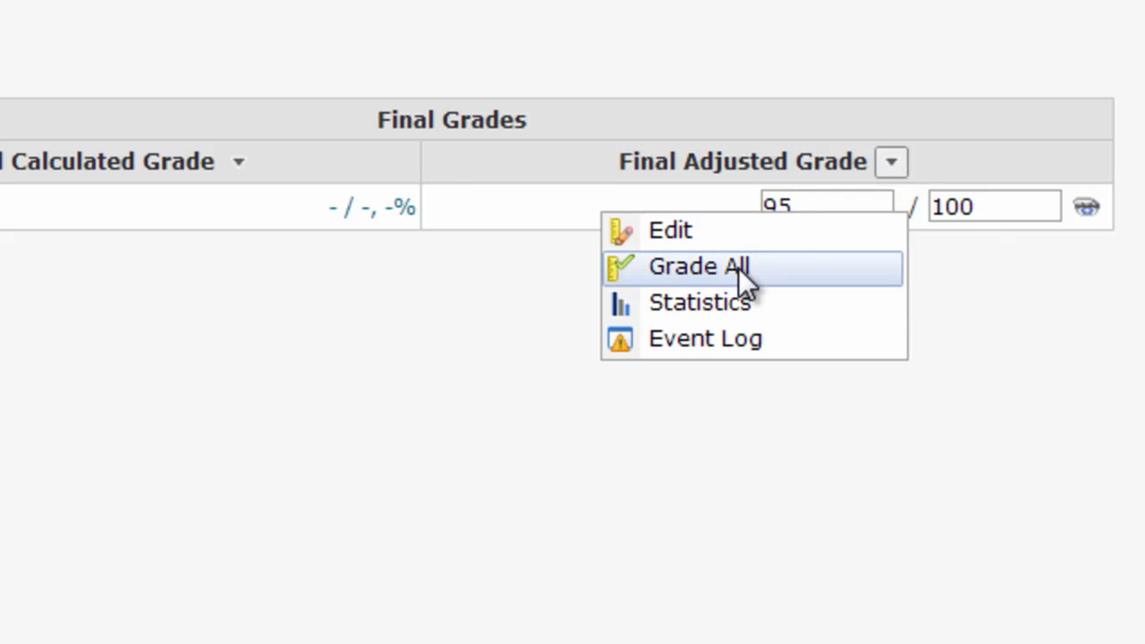
left_click(739, 267)
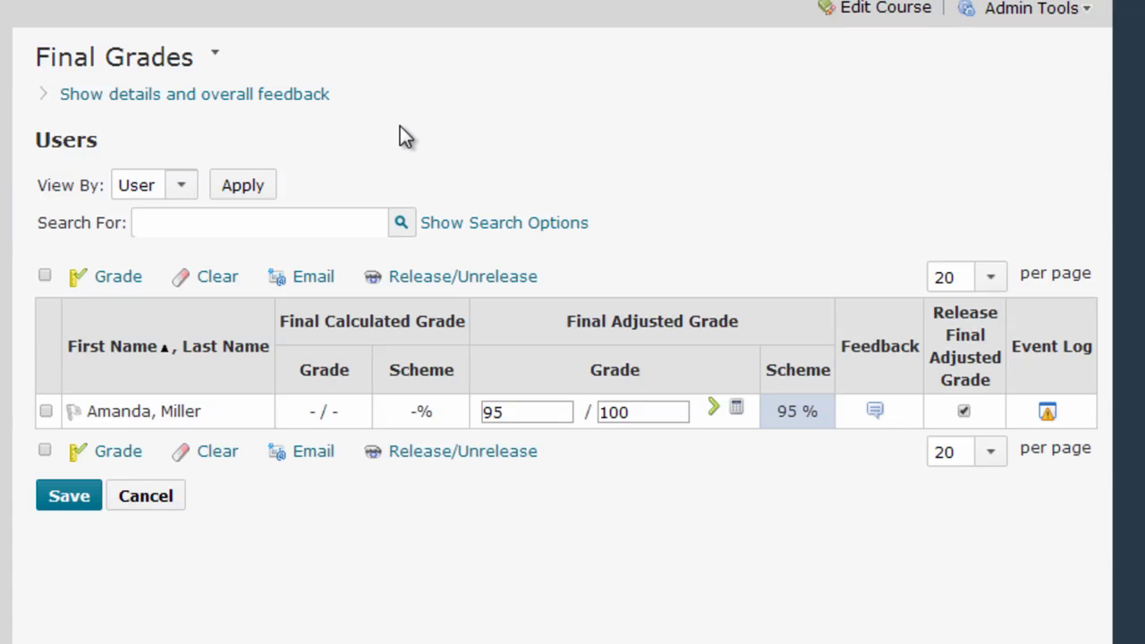
left_click(216, 55)
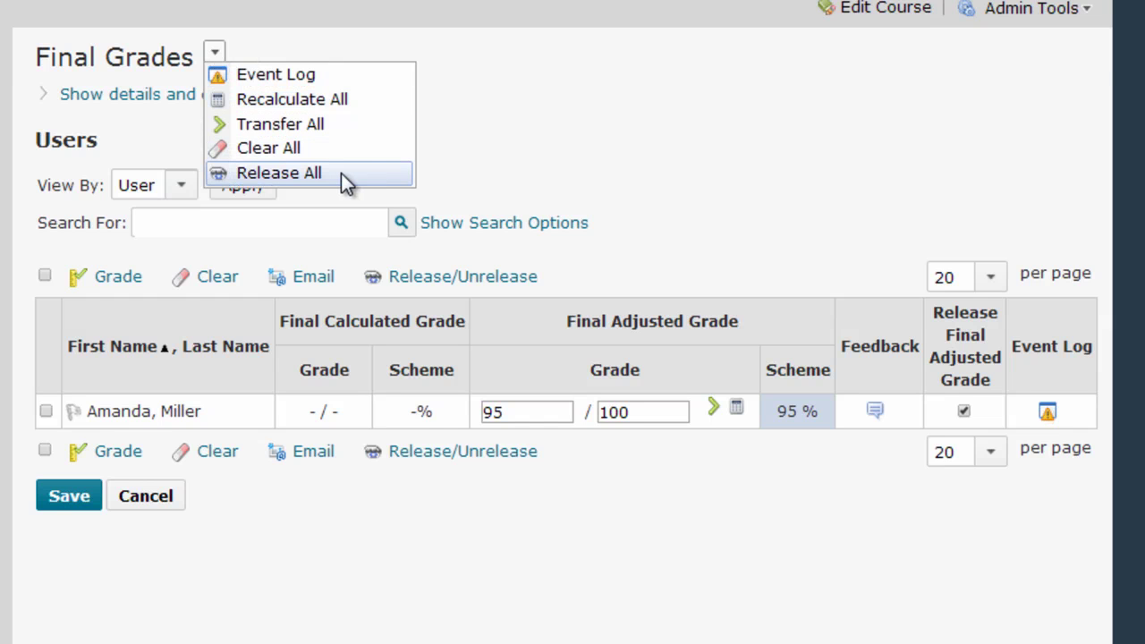
left_click(341, 173)
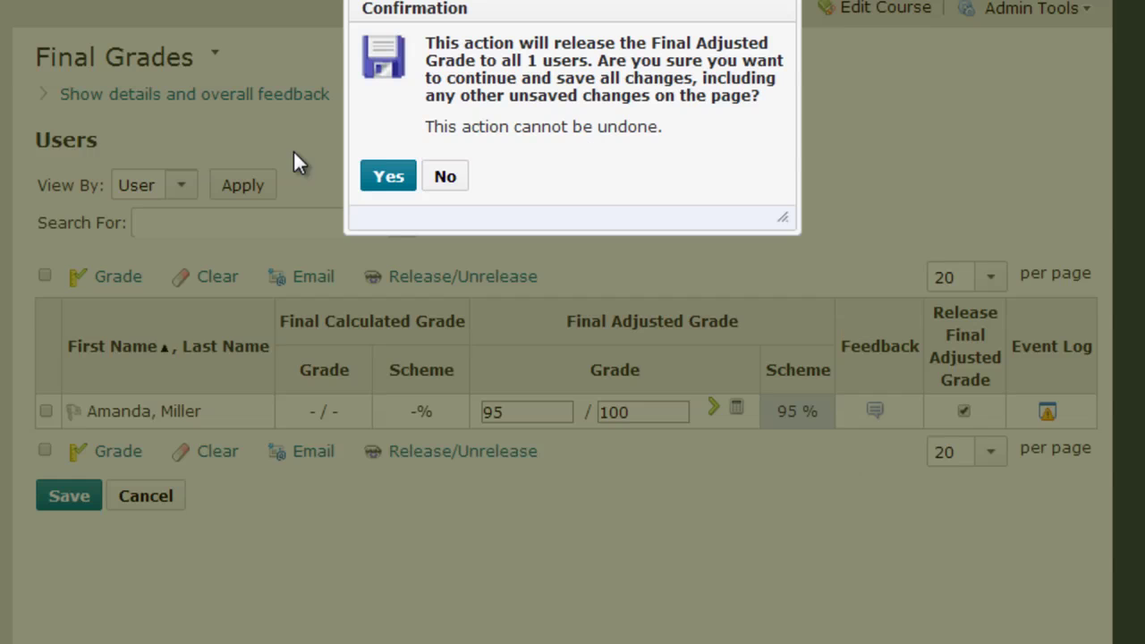
left_click(405, 172)
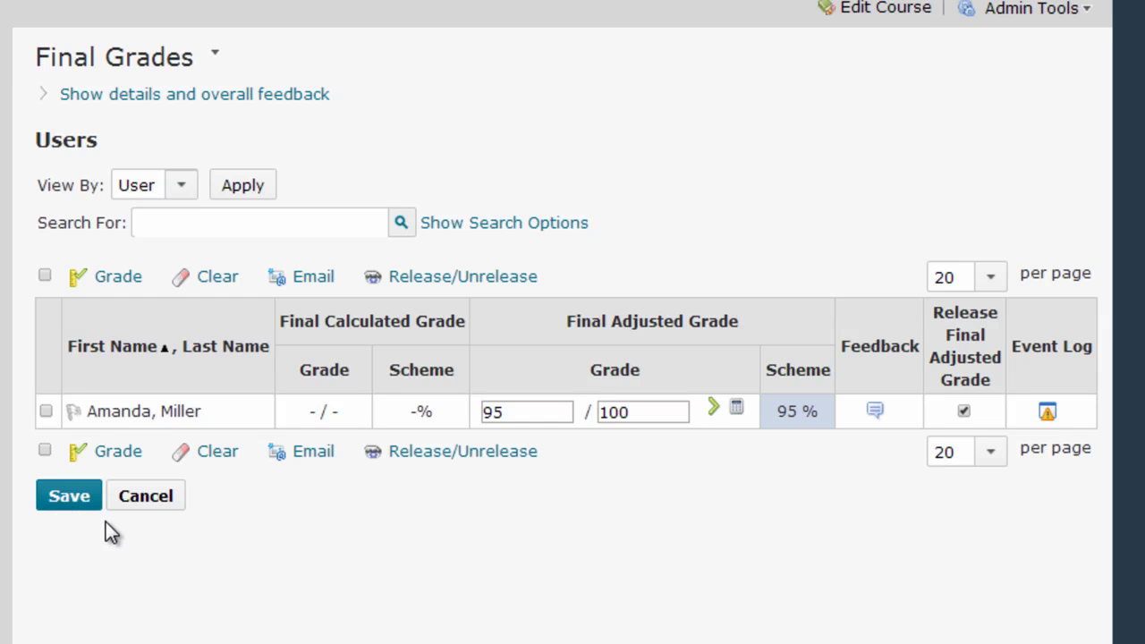
left_click(64, 507)
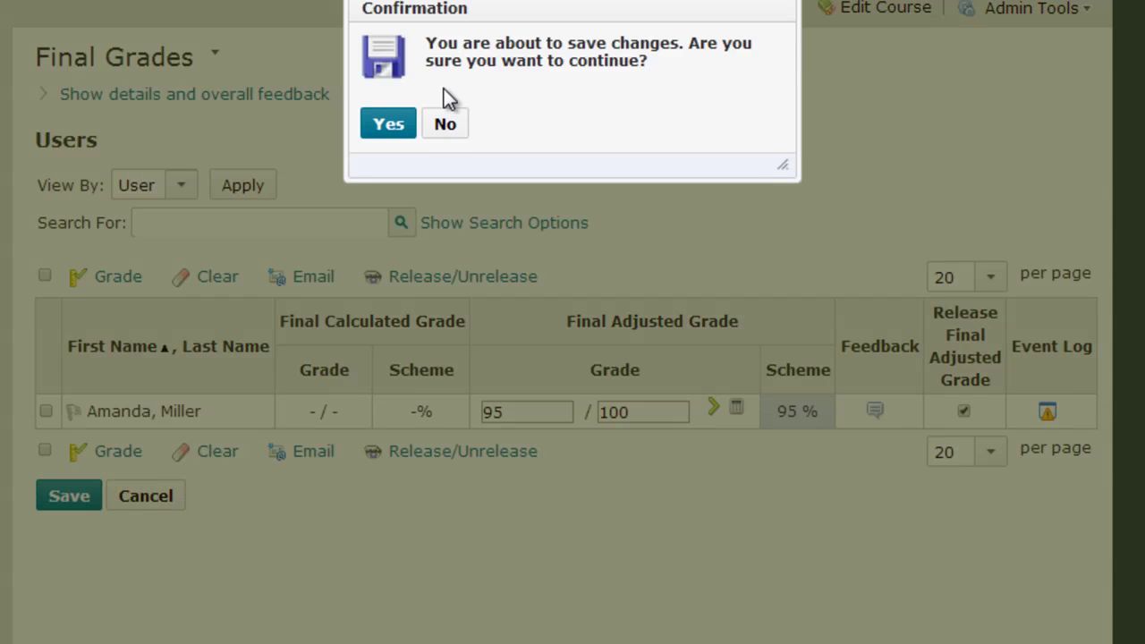
left_click(388, 123)
- Return to the grade entry list and set the student's Participation Score to 75
left_click(1056, 56)
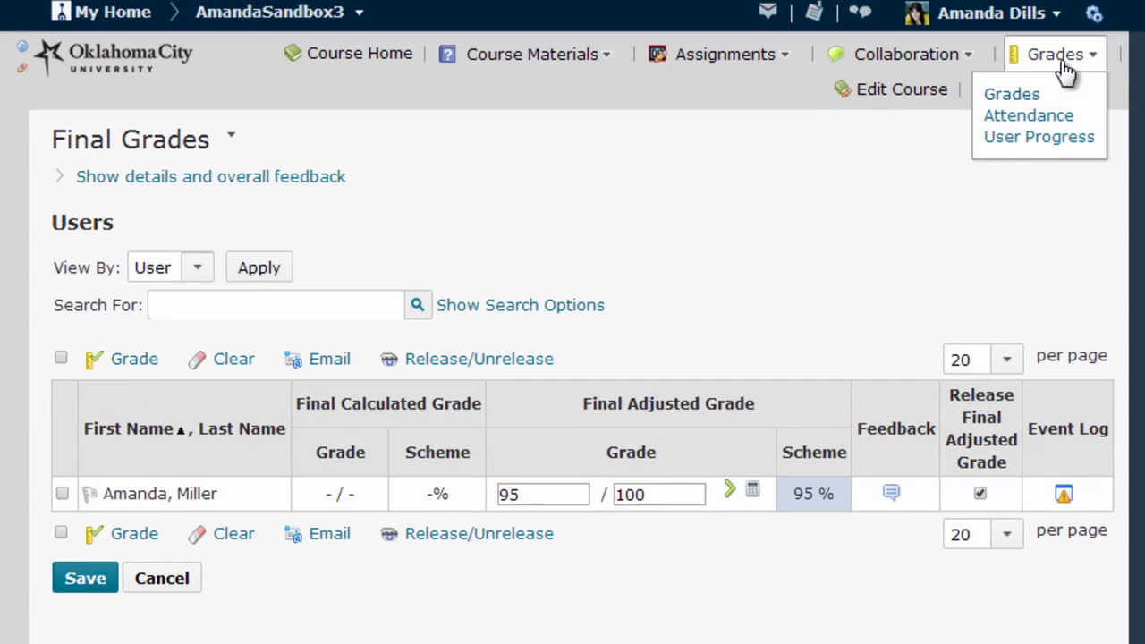
left_click(1011, 96)
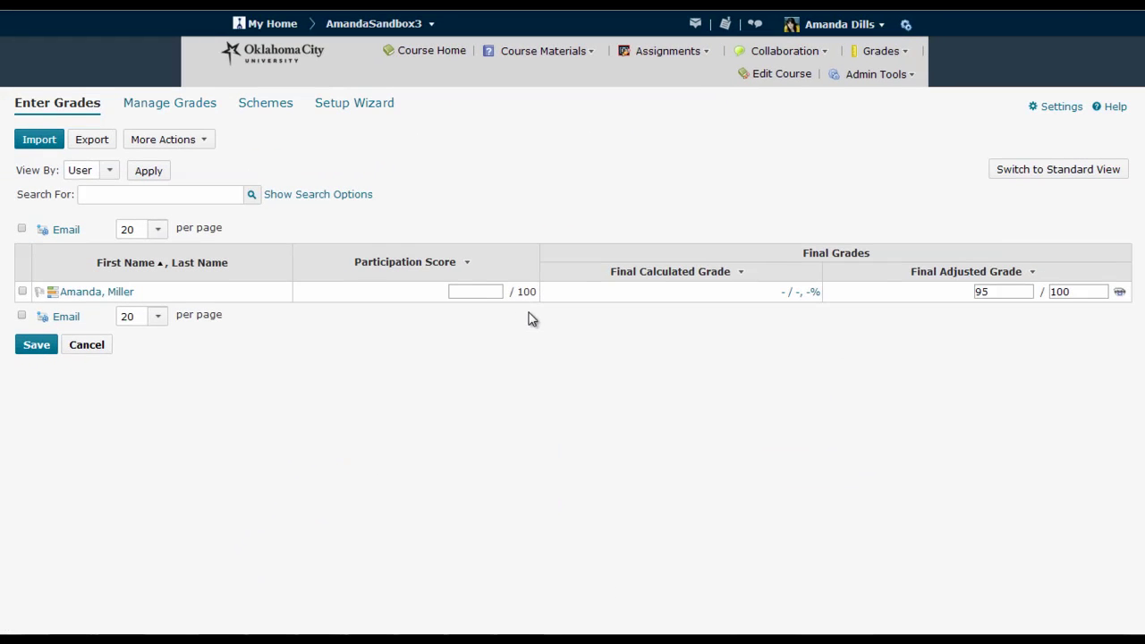
left_click(474, 292)
type("75")
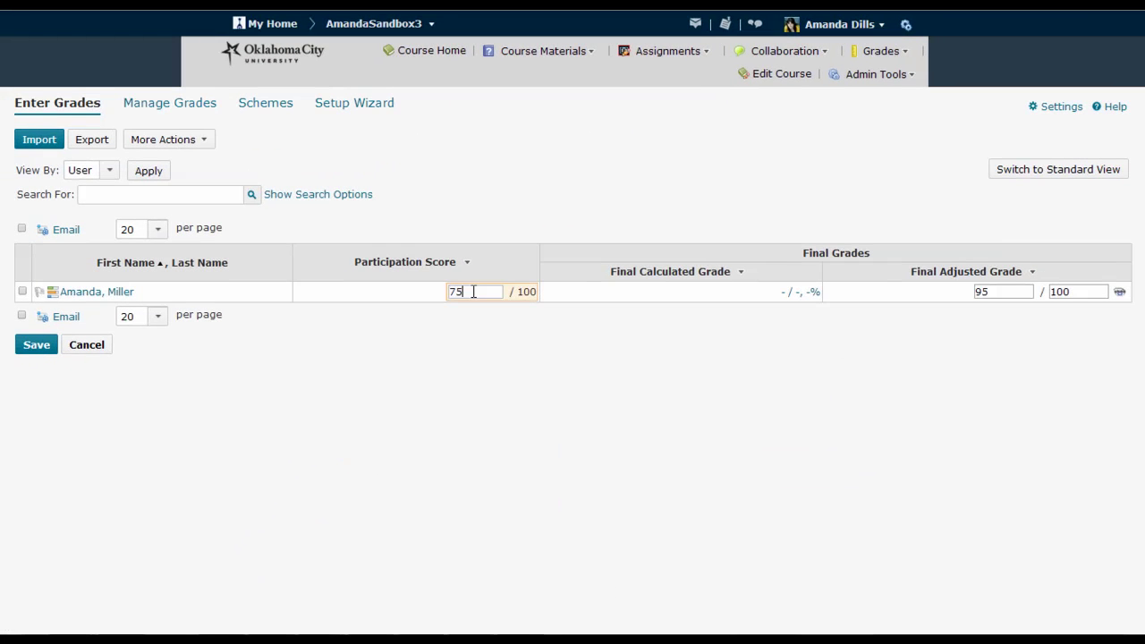
left_click(484, 323)
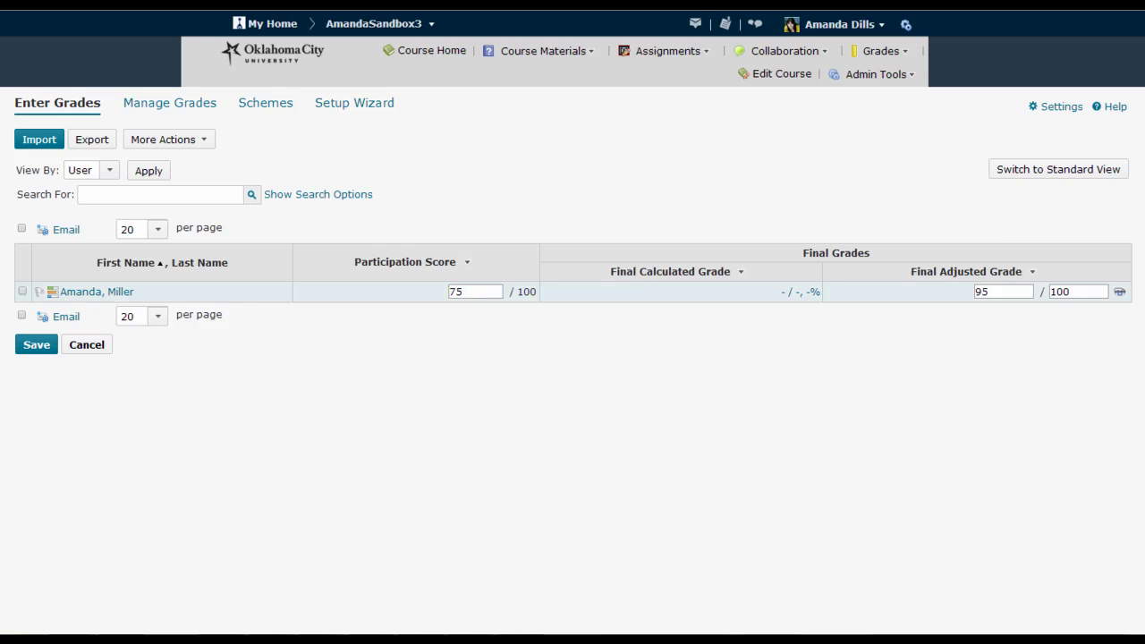